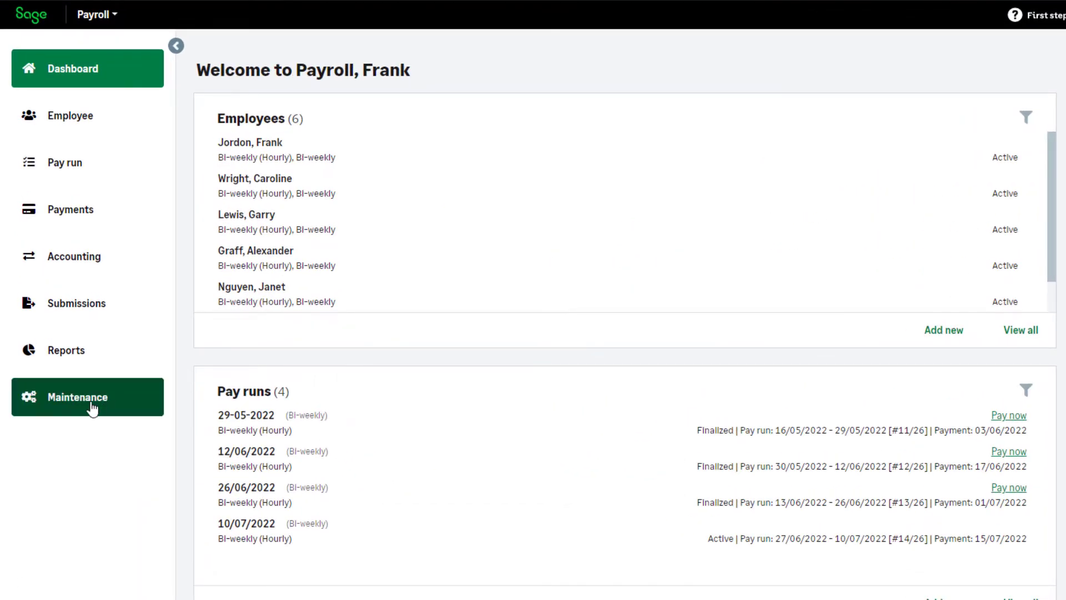
Open the Bi-weekly (Hourly) pay group for editing from the payroll maintenance settings.
left_click(70, 353)
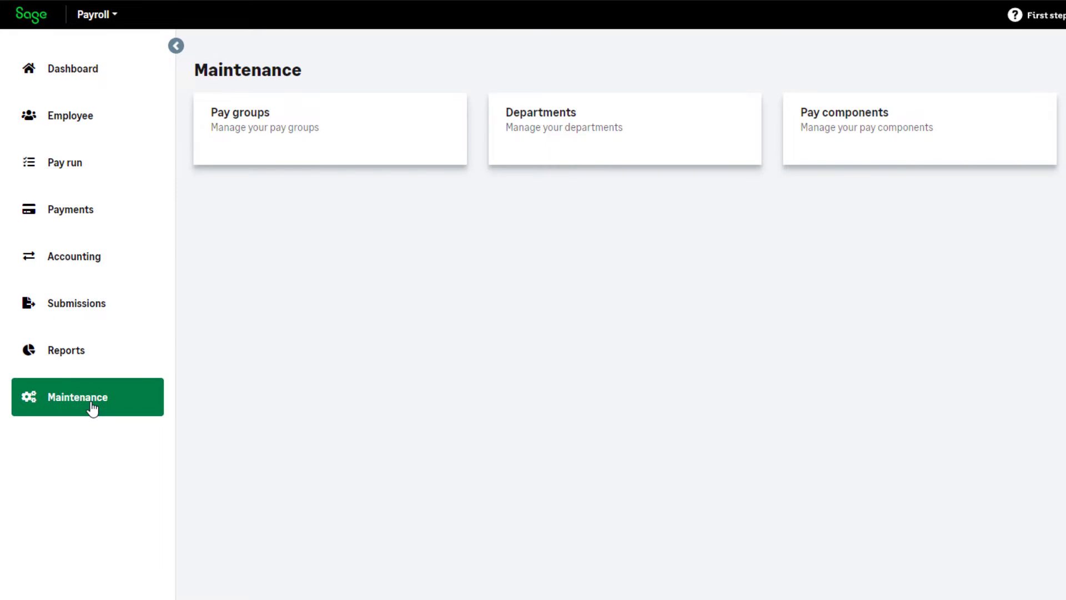
left_click(216, 129)
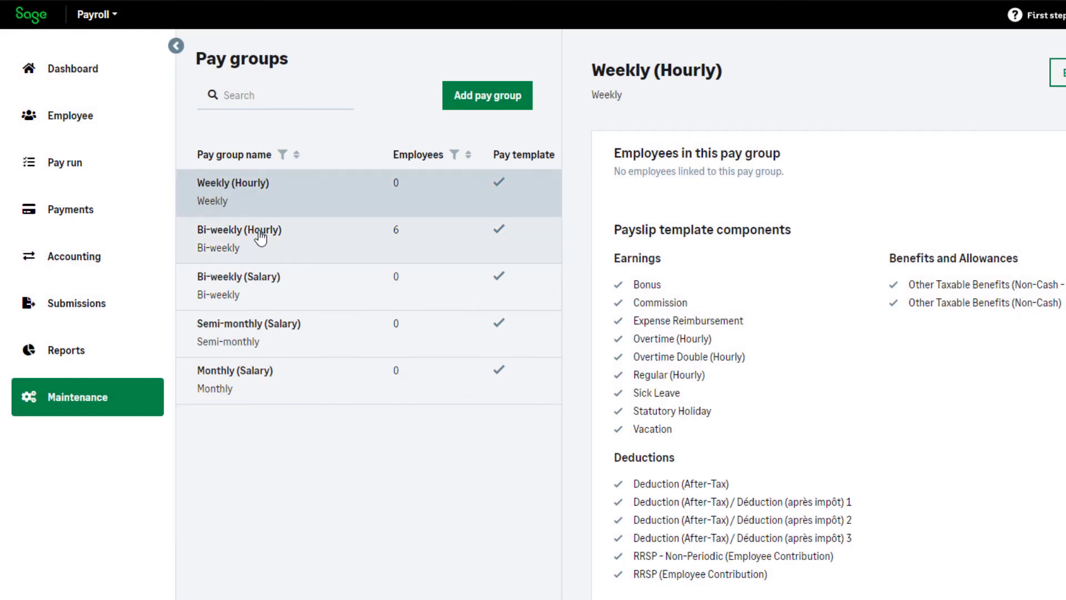
left_click(260, 238)
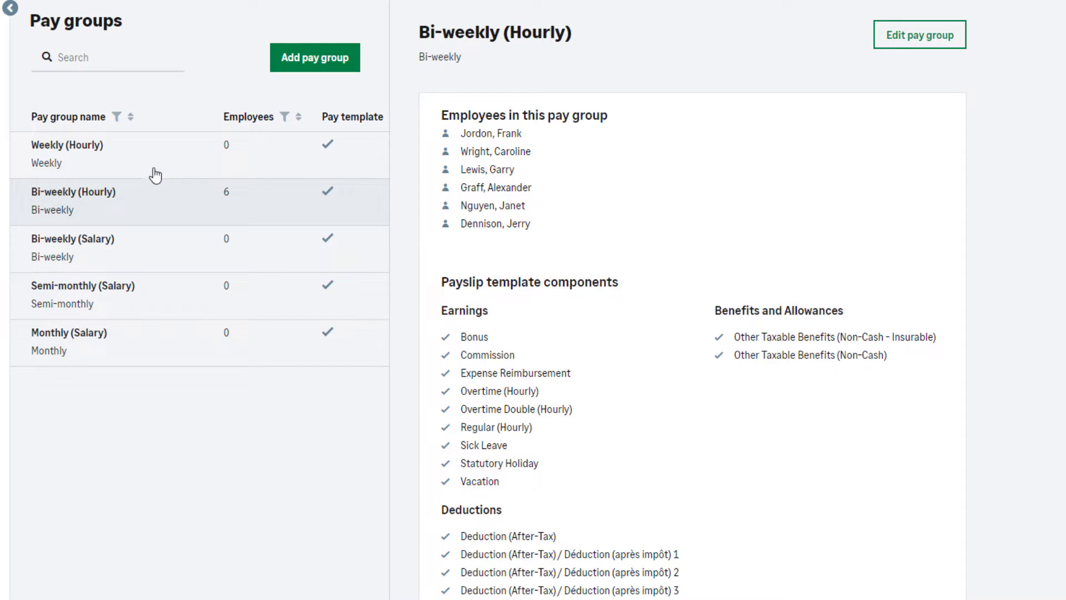
left_click(917, 40)
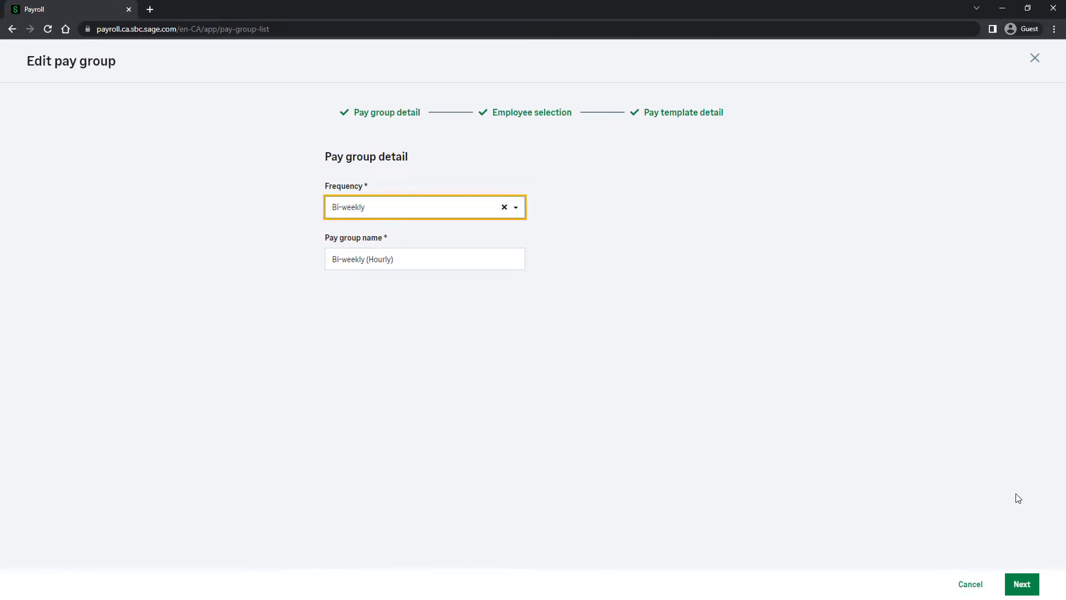
Unlink the last two employees in the linked list from the pay group and proceed to the pay template detail.
left_click(1023, 590)
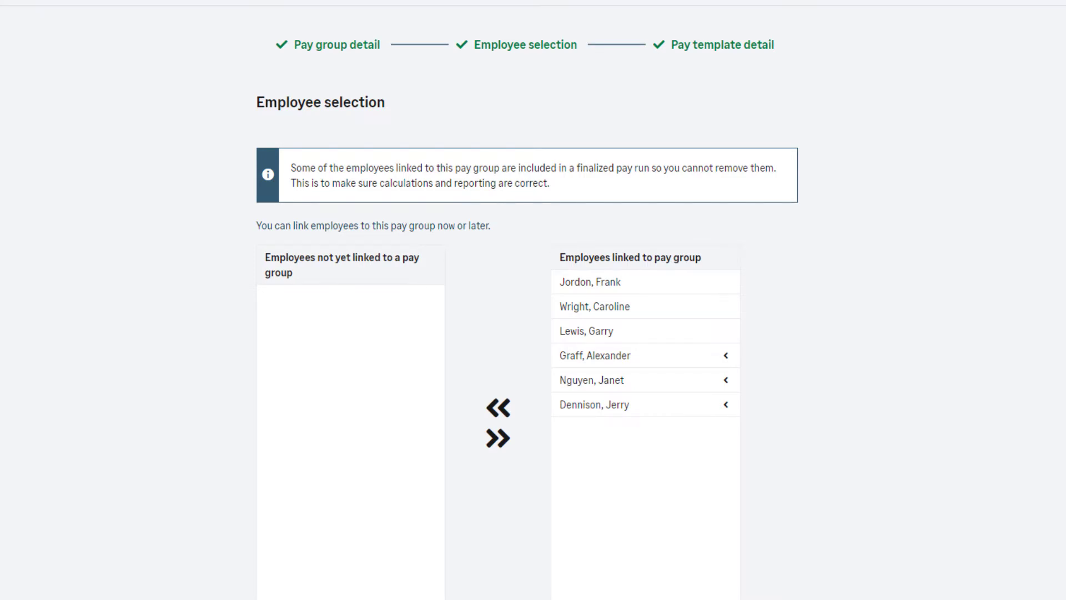
left_click(727, 382)
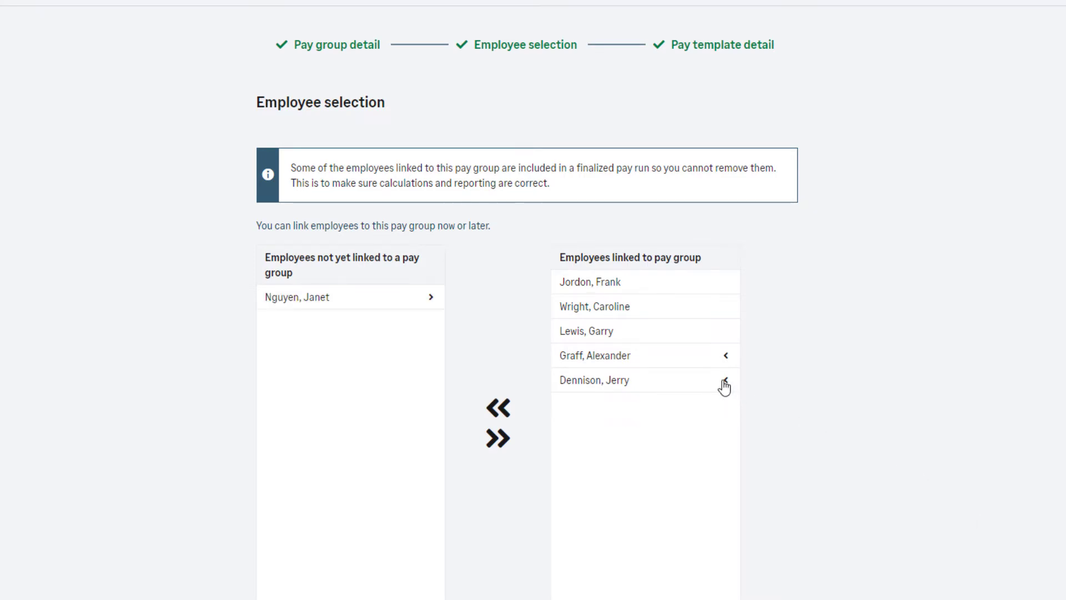
left_click(725, 382)
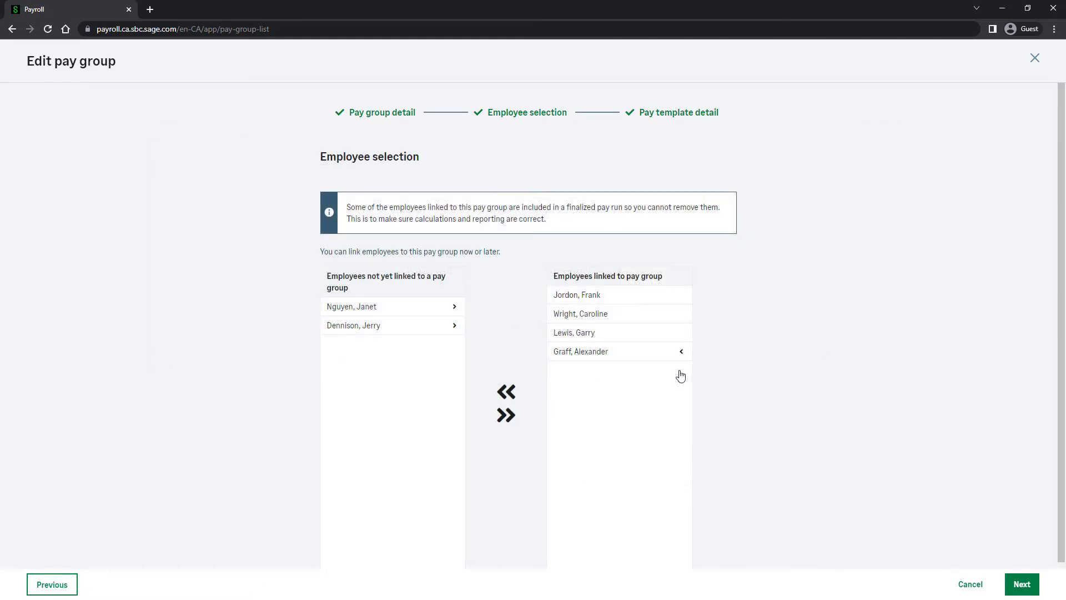
left_click(1026, 584)
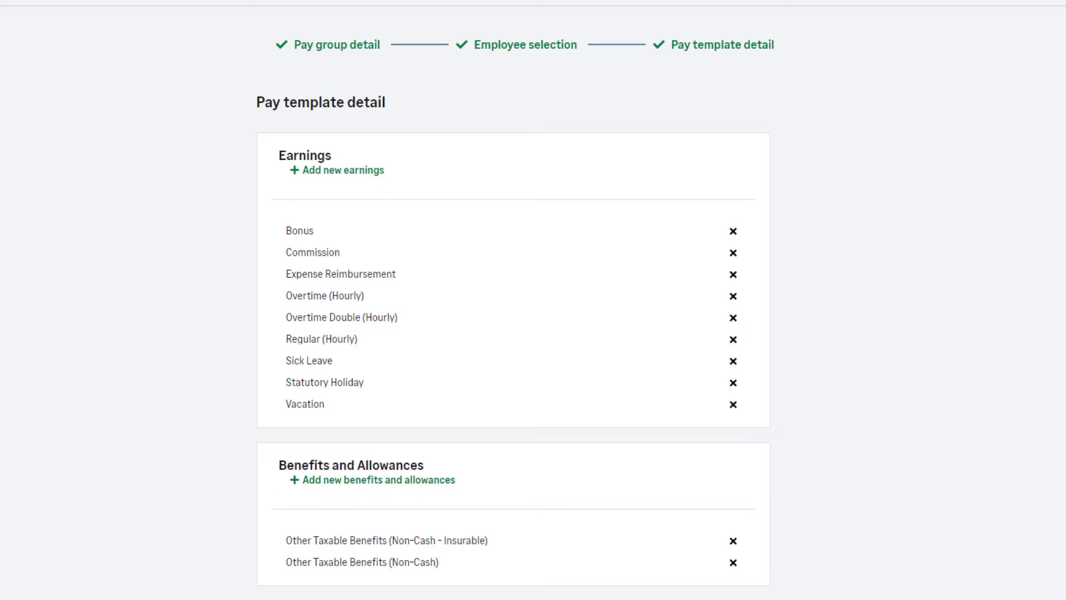
left_click(371, 178)
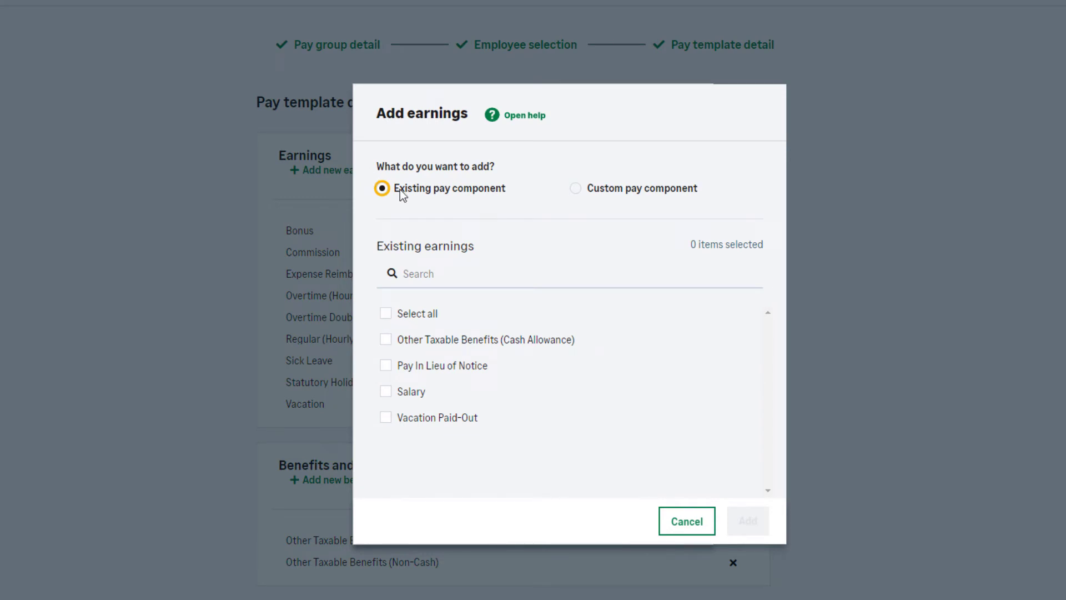
left_click(592, 190)
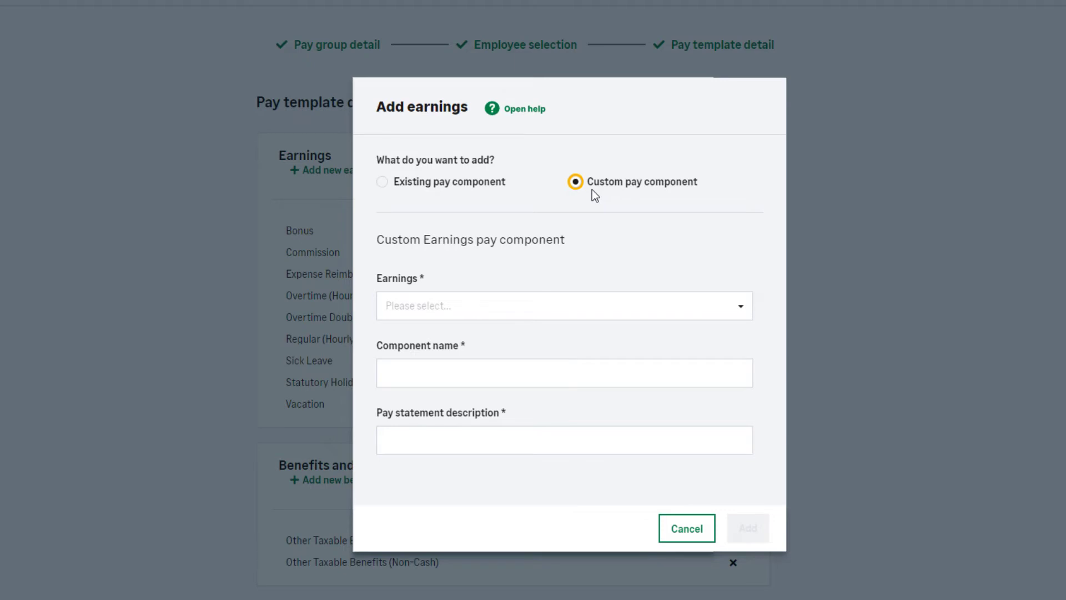
left_click(688, 537)
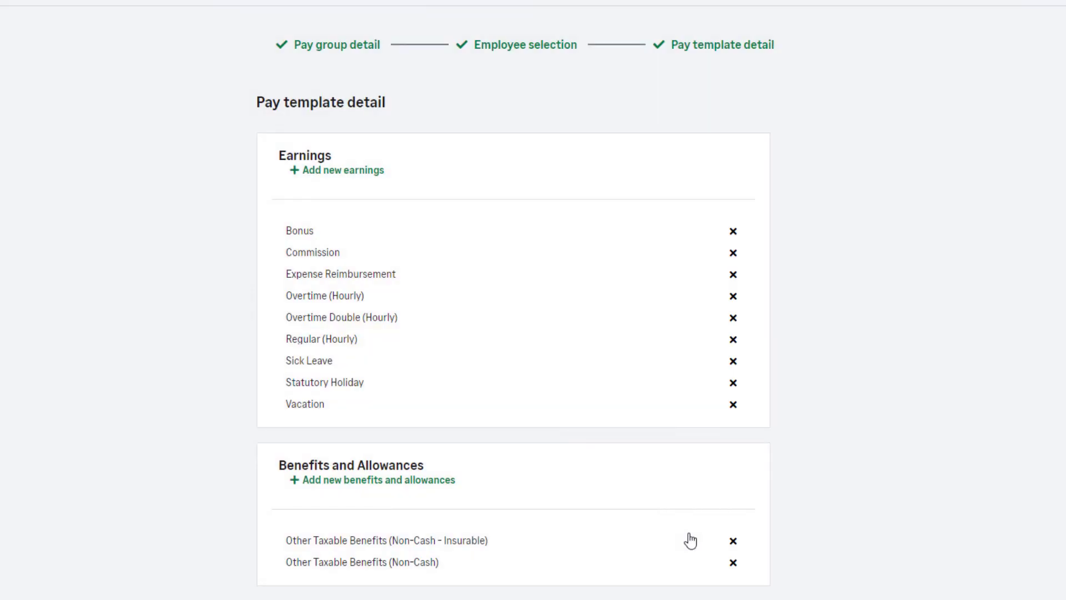
Remove Commission from the pay template's earnings and save the Bi-weekly (Hourly) pay group.
left_click(732, 253)
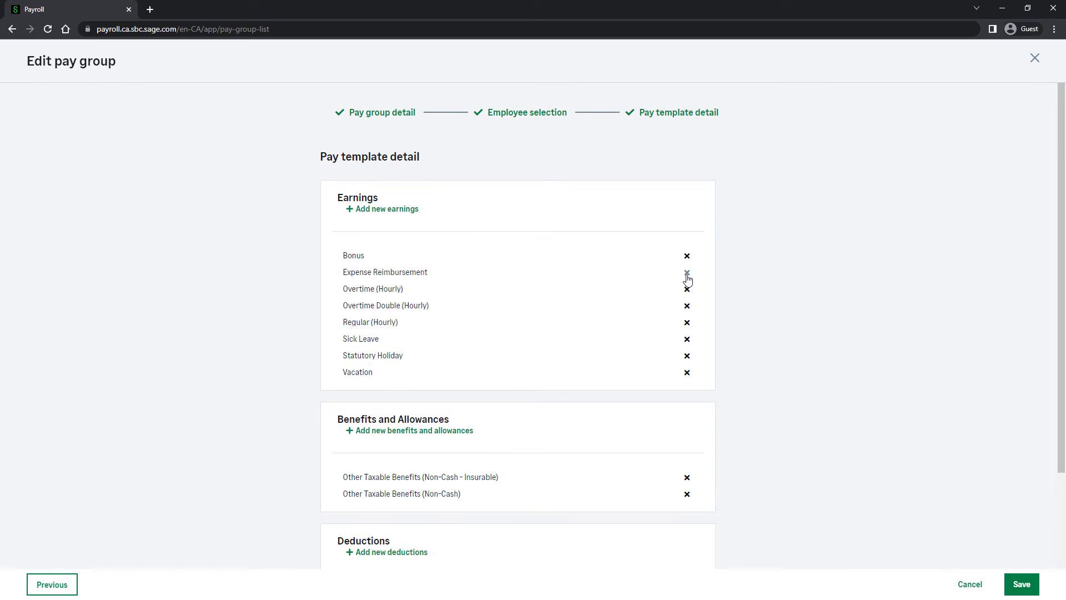
left_click(1020, 584)
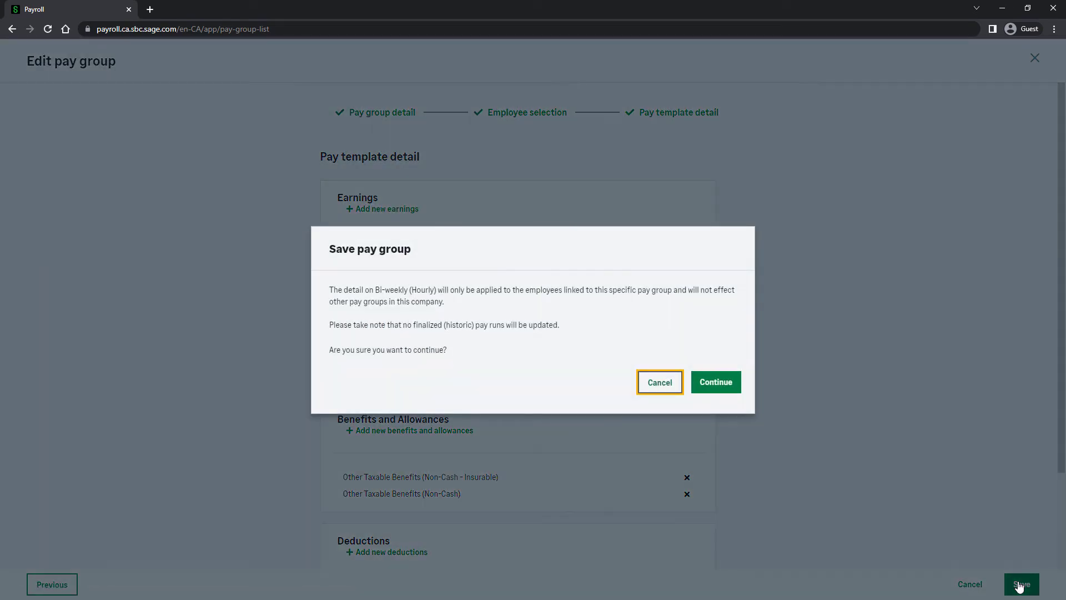
left_click(715, 383)
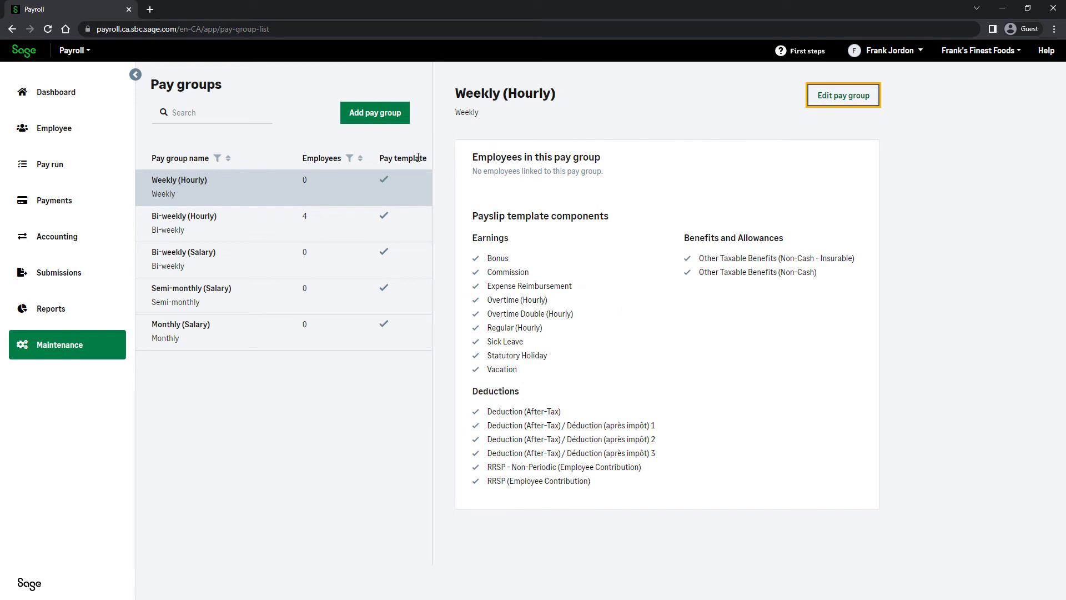
Add a new pay group with a Bi-weekly frequency and the name Managers (Salary), and proceed to employee selection.
left_click(363, 113)
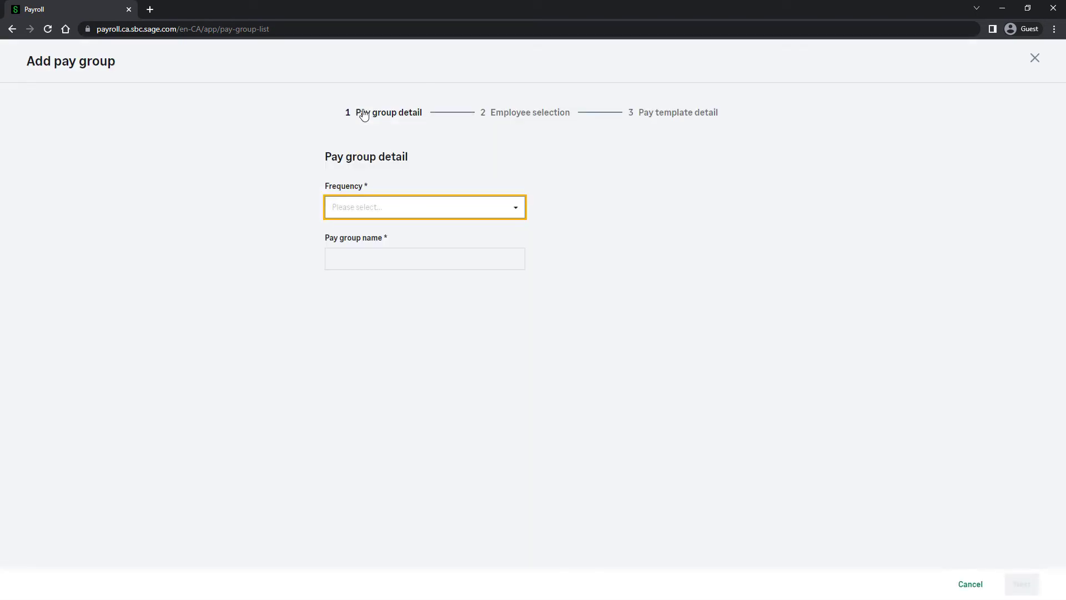
left_click(403, 208)
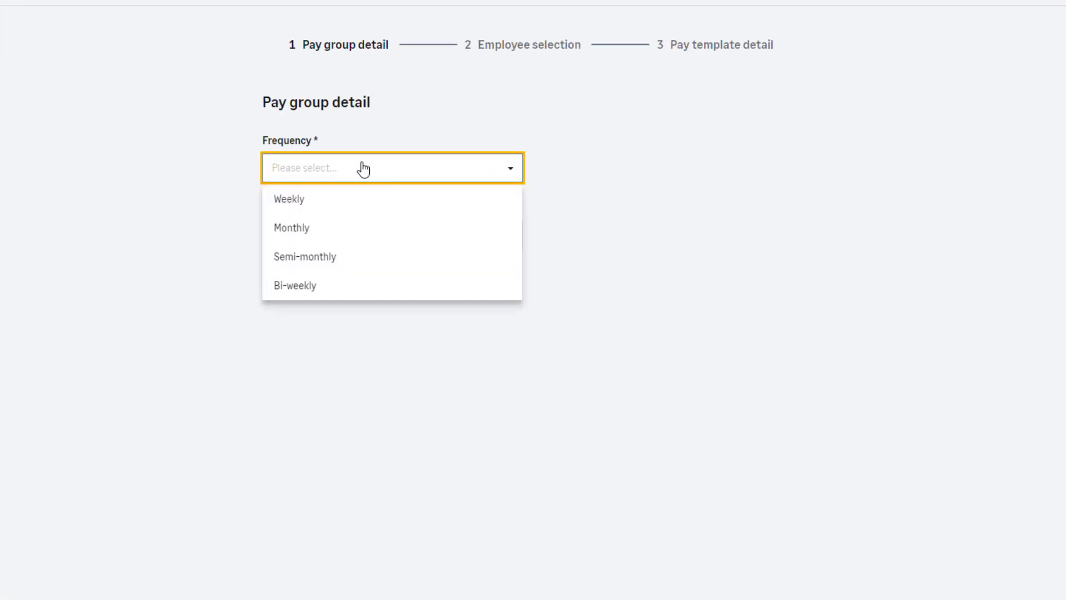
left_click(347, 295)
left_click(351, 237)
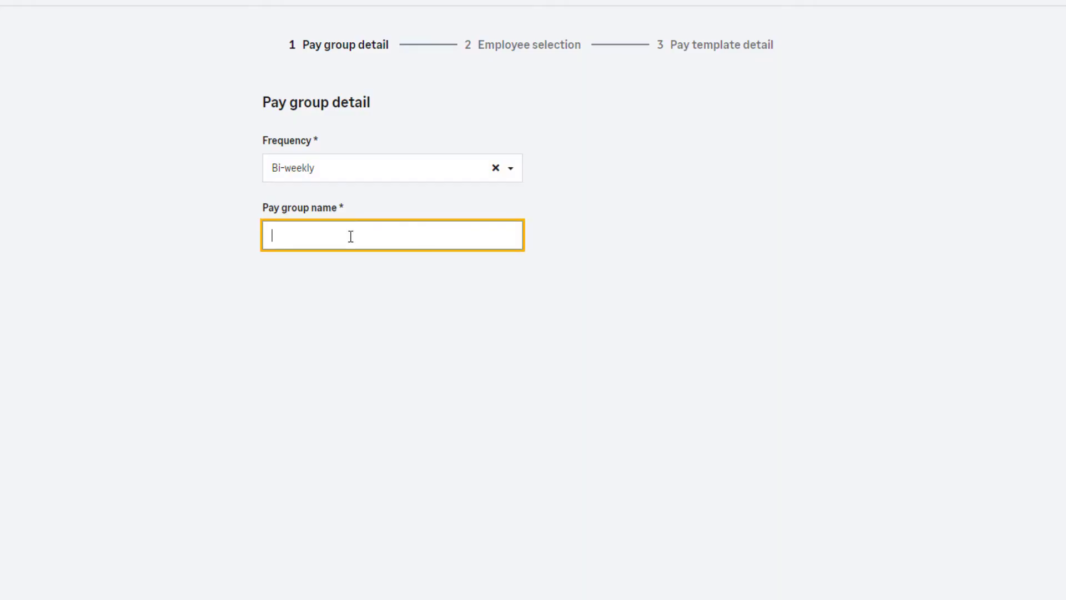
type("Managers (Salary)")
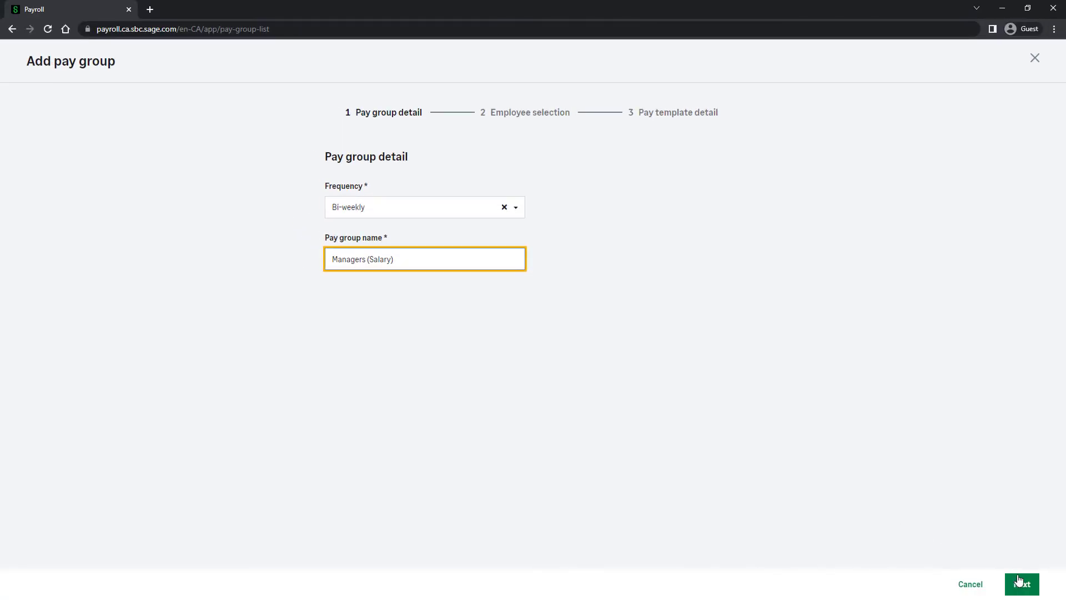
left_click(1019, 581)
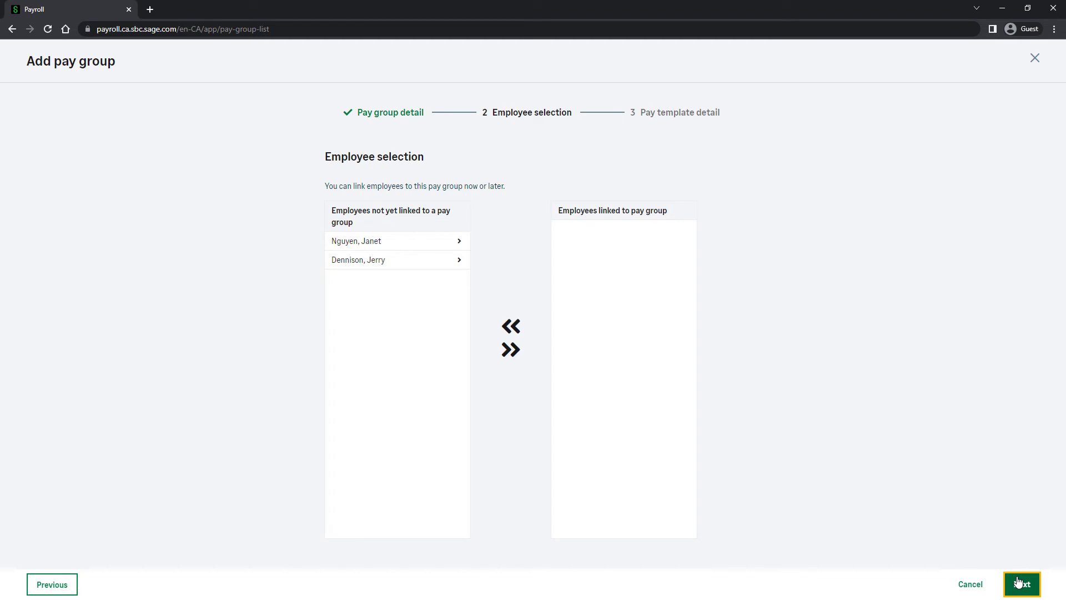
Link both unassigned employees to the new pay group and proceed to the pay template detail.
left_click(459, 240)
left_click(460, 242)
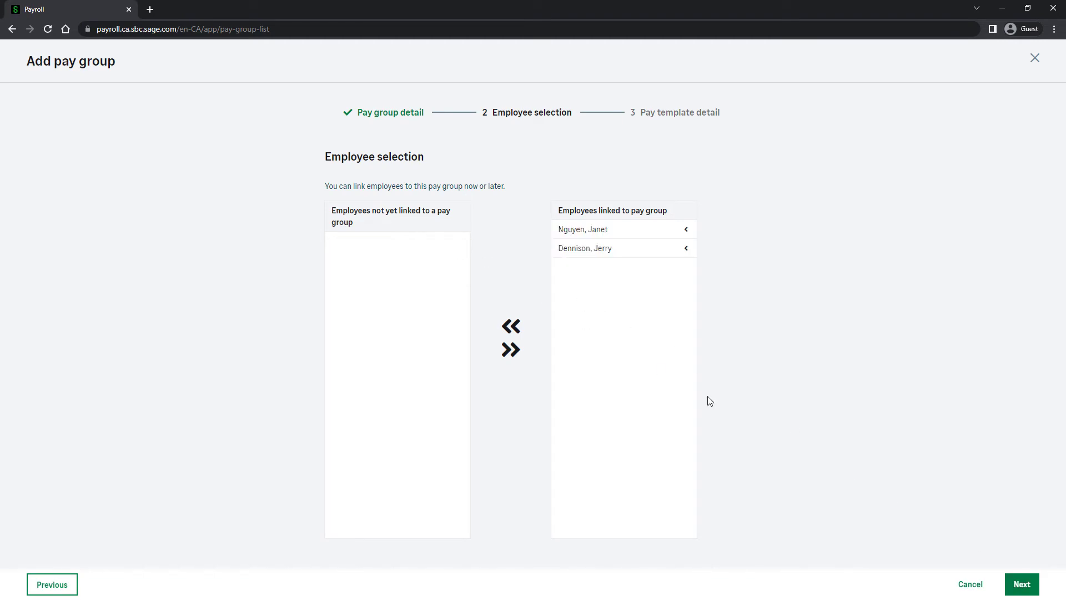
left_click(1024, 583)
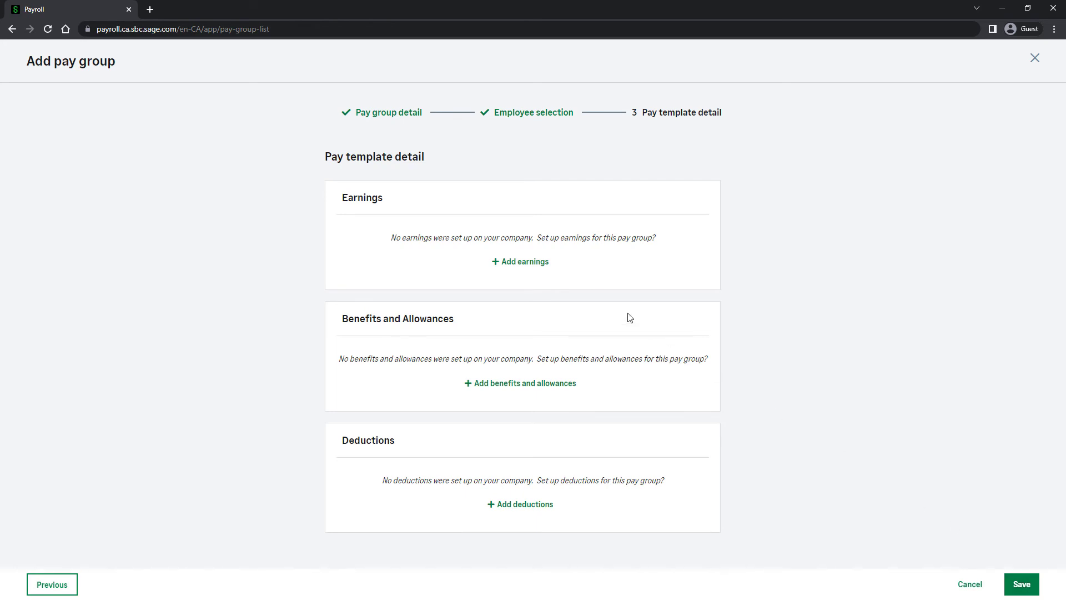
Add the existing earnings Commission, Expense Reimbursement, Salary, Sick Leave, Statutory Holiday, Vacation and Vacation Paid-Out to the pay template.
left_click(540, 262)
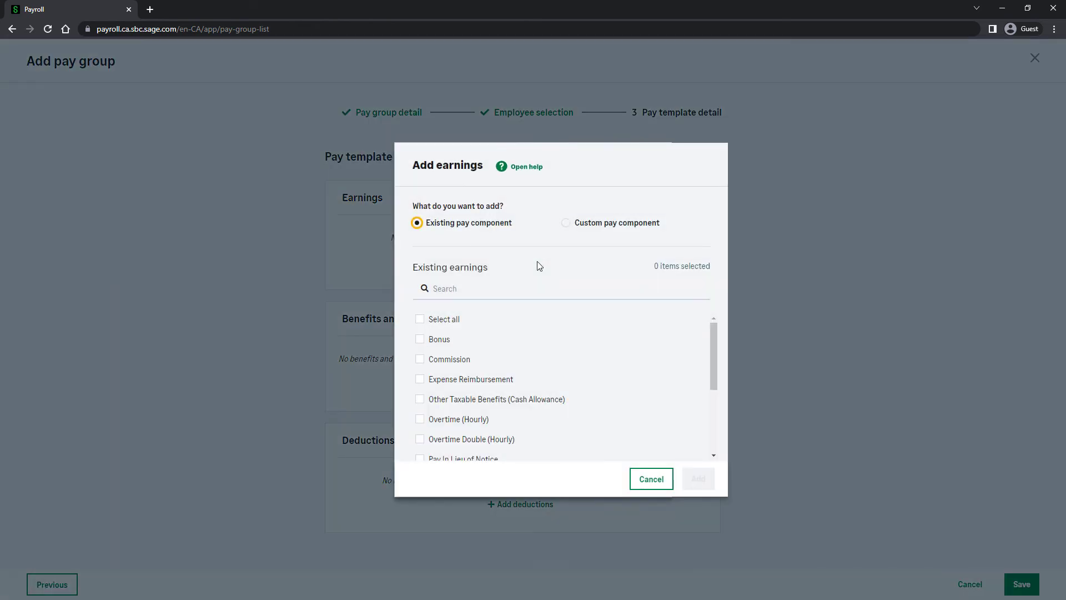
left_click(420, 359)
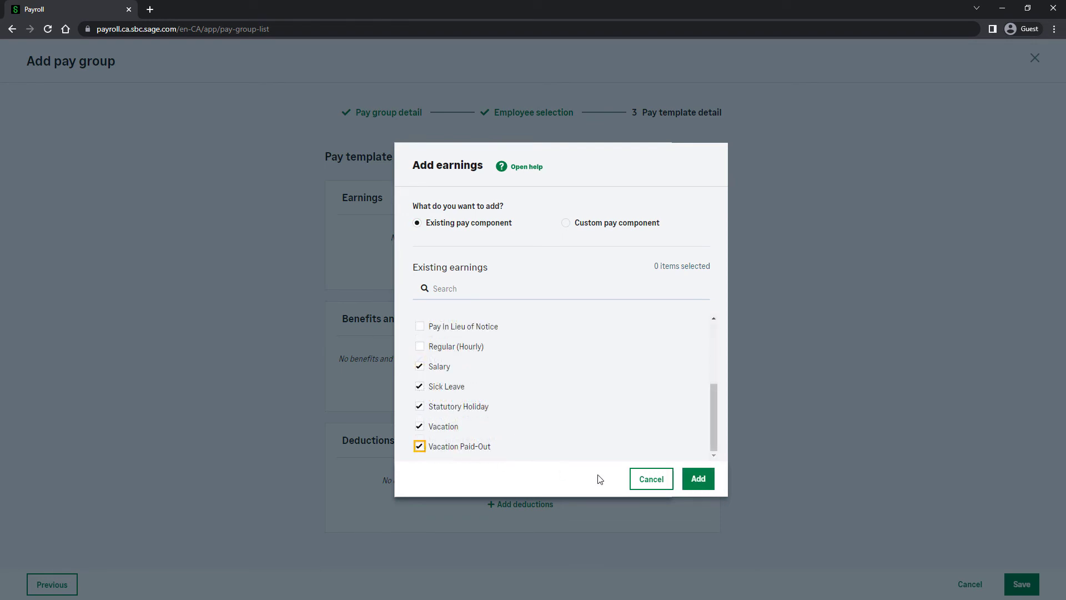
left_click(708, 489)
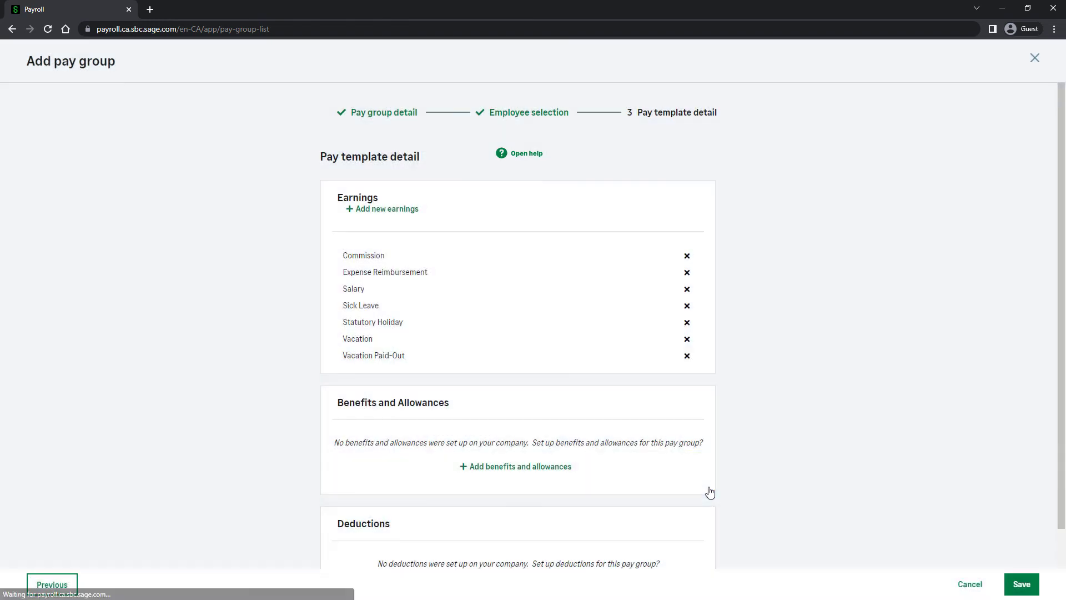
Add all existing benefits and allowances to the pay template, covering both Other Taxable Benefits components.
left_click(540, 469)
left_click(420, 320)
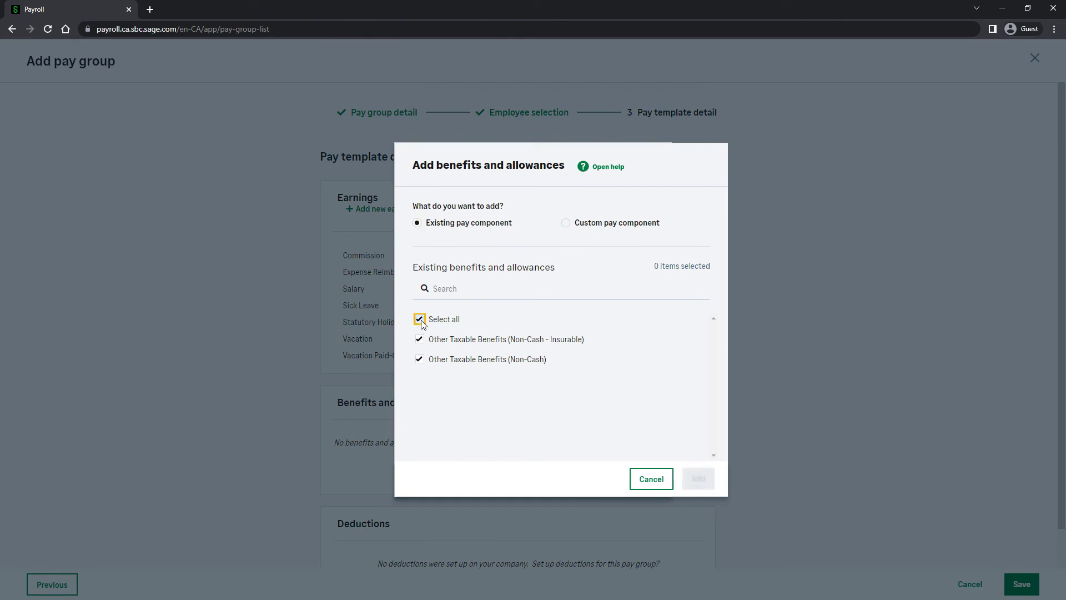
left_click(699, 479)
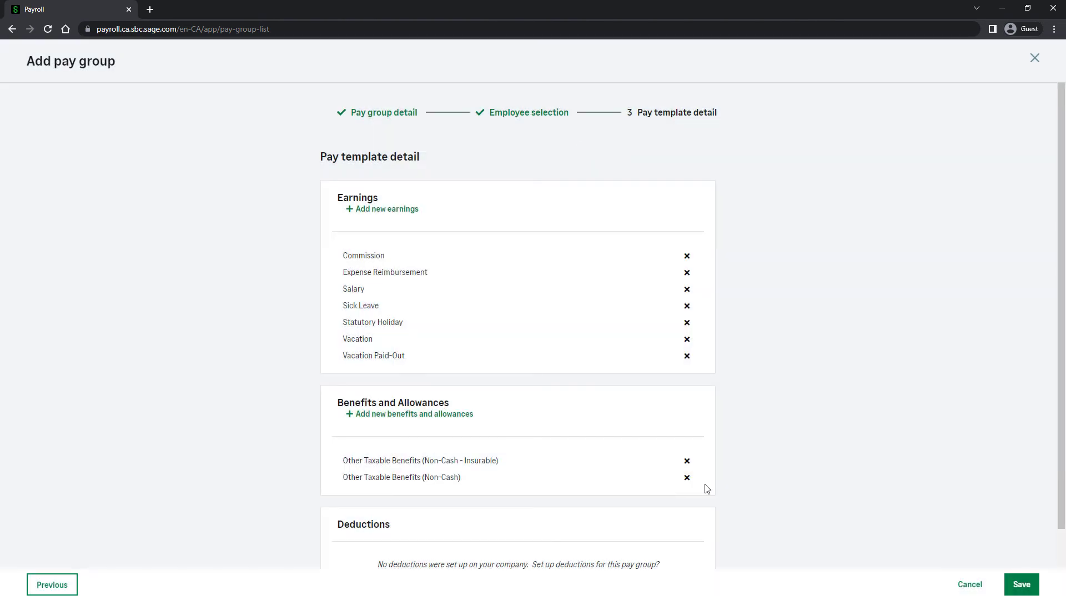
Add the deductions Deduction (After-Tax), RRSP (Employee Contribution), RRSP - Non-Periodic (Employee Contribution) and VRSP - Quebec (Employee Contribution) to the pay template.
scroll(705, 486, "down", 2)
left_click(515, 515)
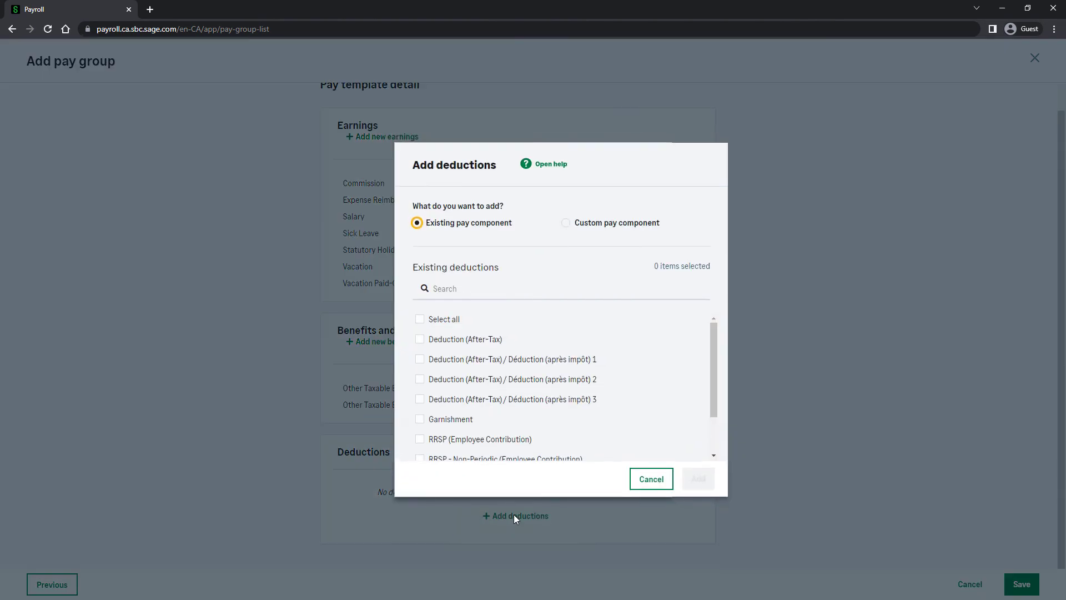
left_click(420, 339)
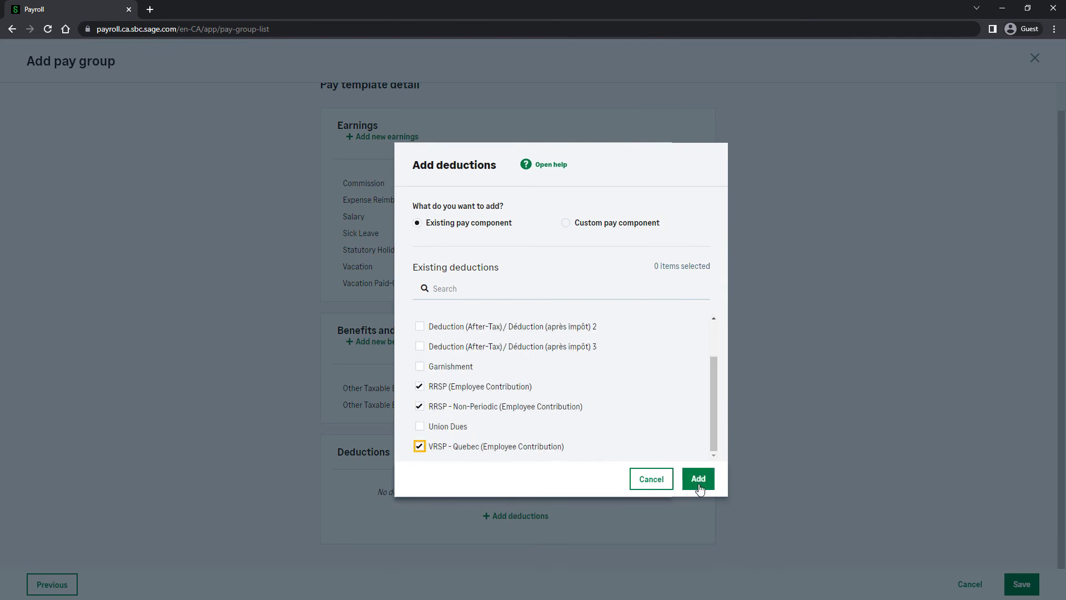
left_click(698, 478)
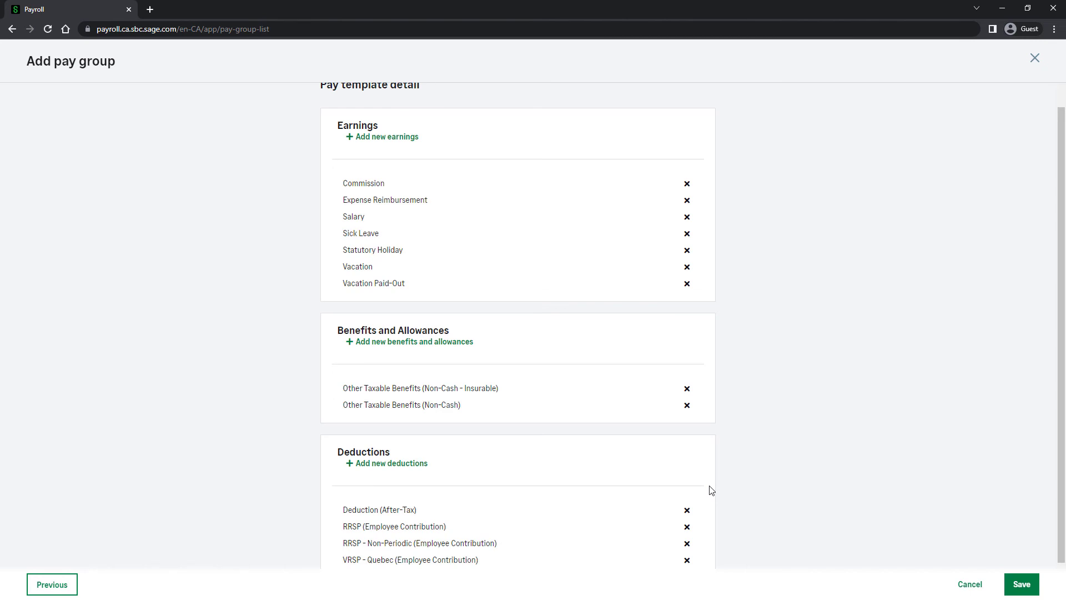
Save the new pay group and display the details of Managers (Salary).
left_click(1021, 584)
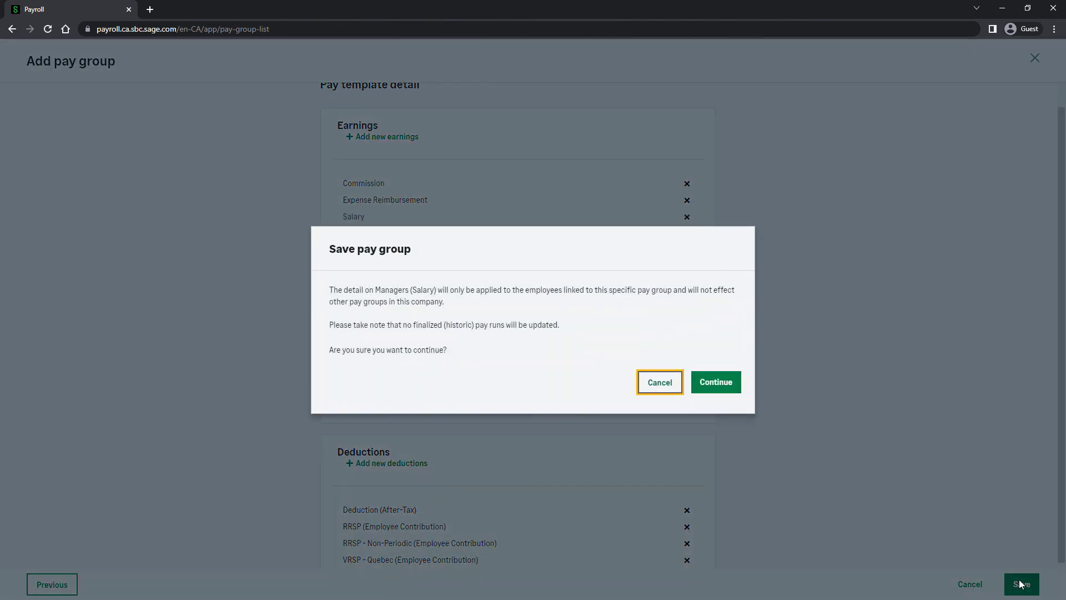
left_click(721, 383)
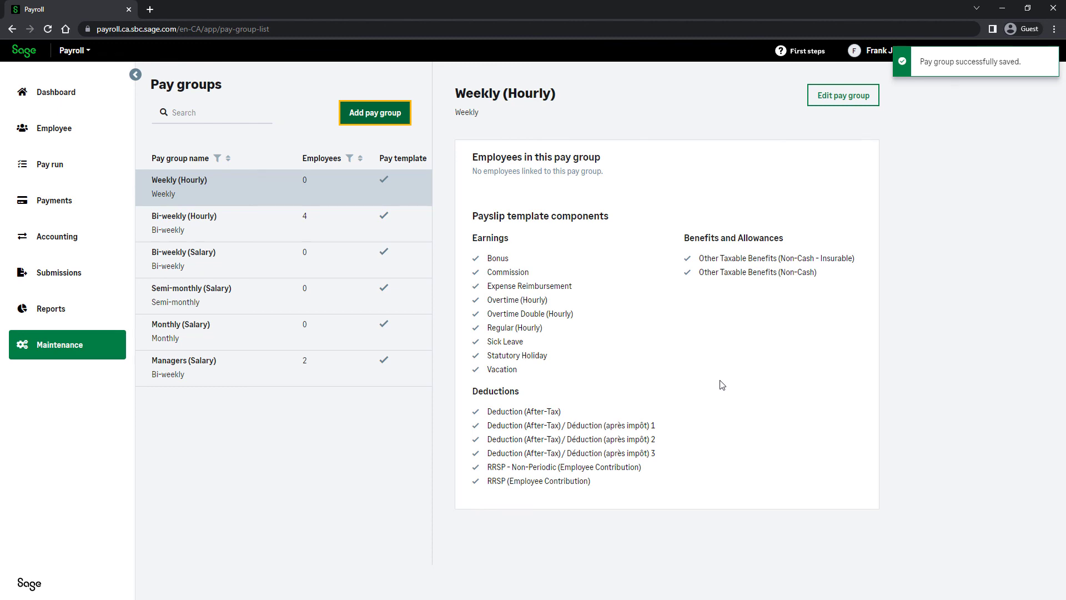
left_click(197, 375)
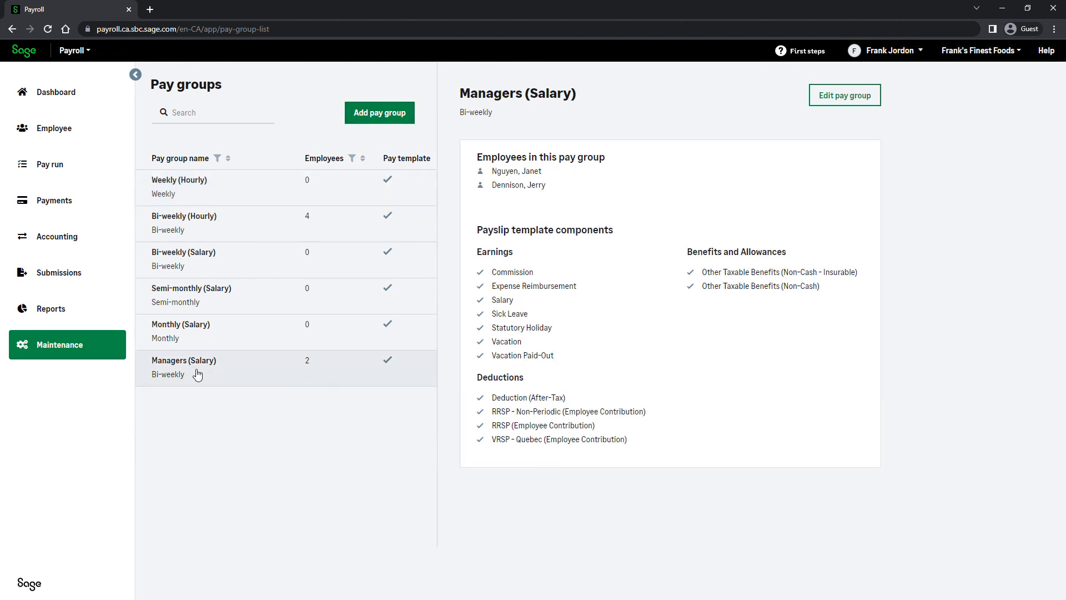